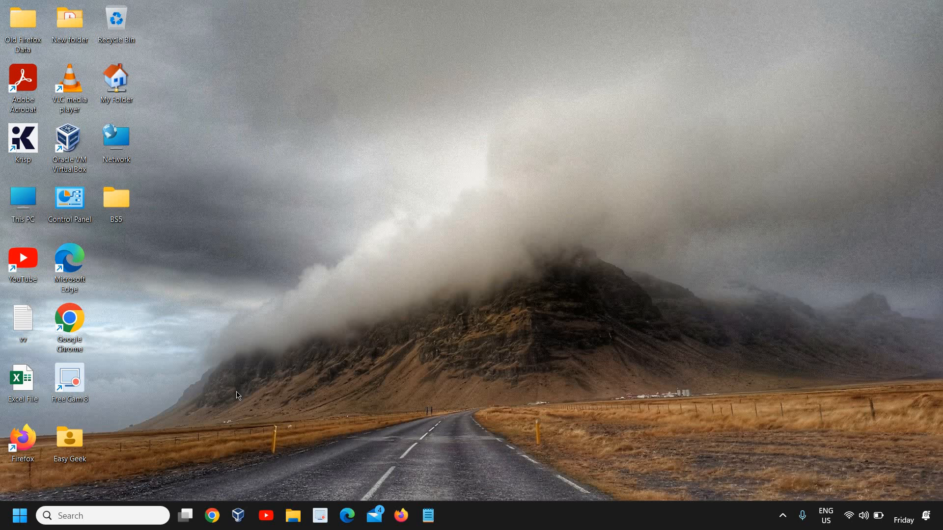
- Launch Control Panel from taskbar search and maximize its window
click(58, 515)
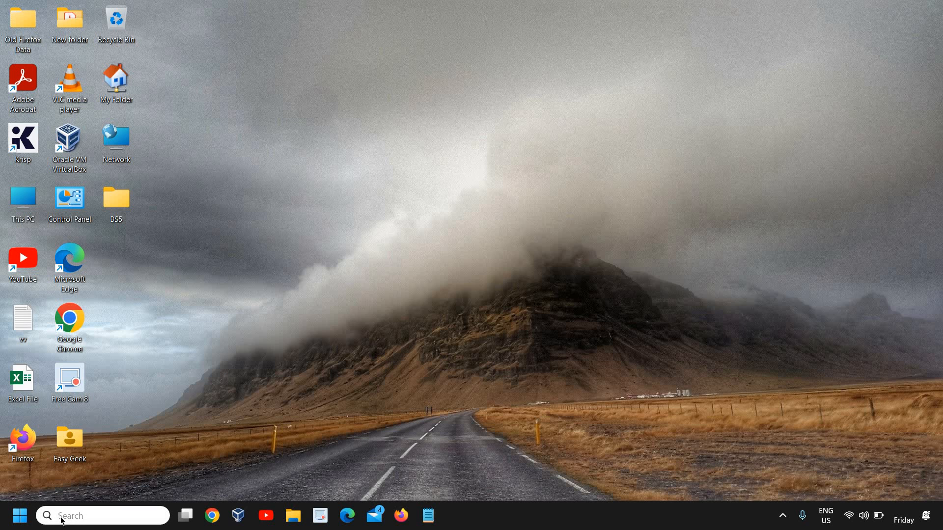
text(con)
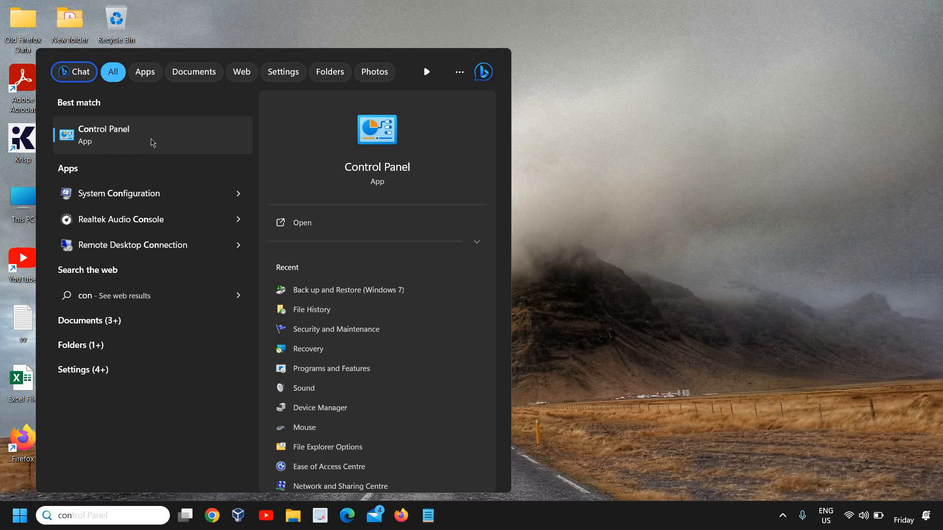
click(152, 138)
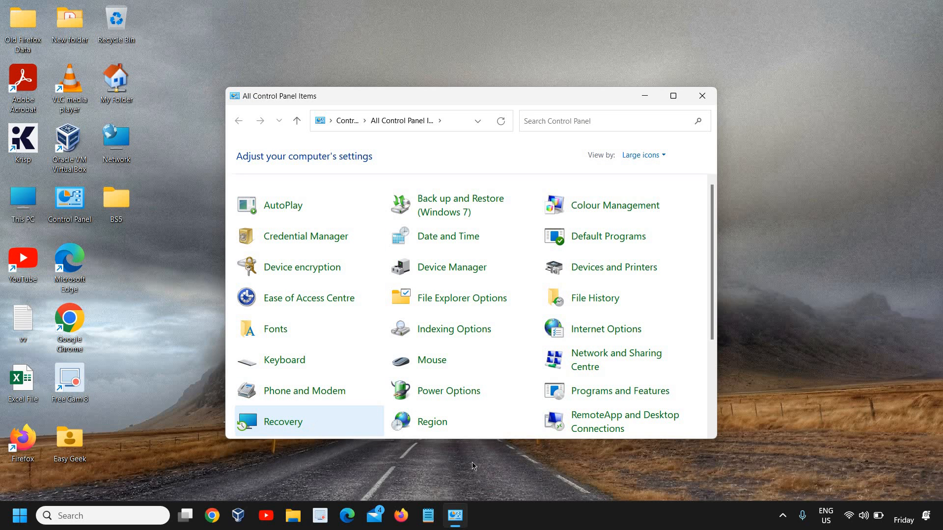
click(673, 96)
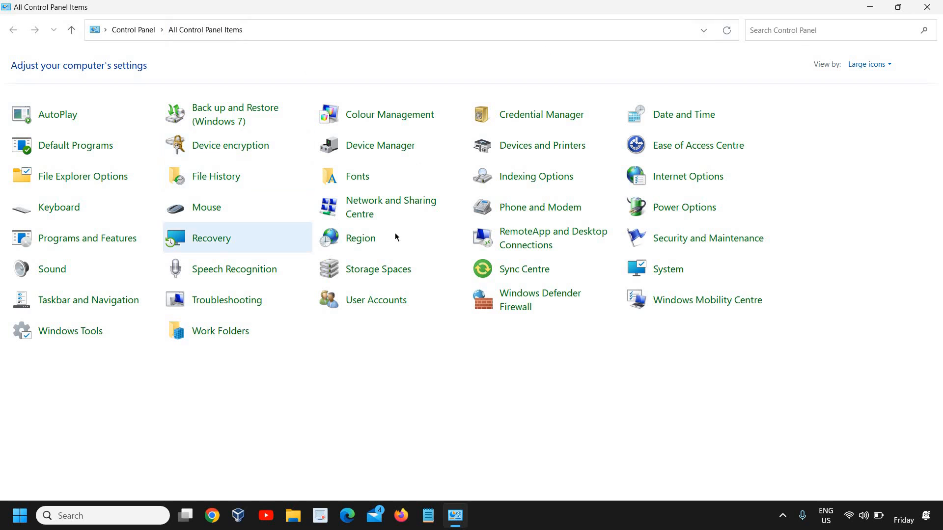
- Confirm Control Panel items stay listed as Large icons, leaving the view unchanged
click(869, 65)
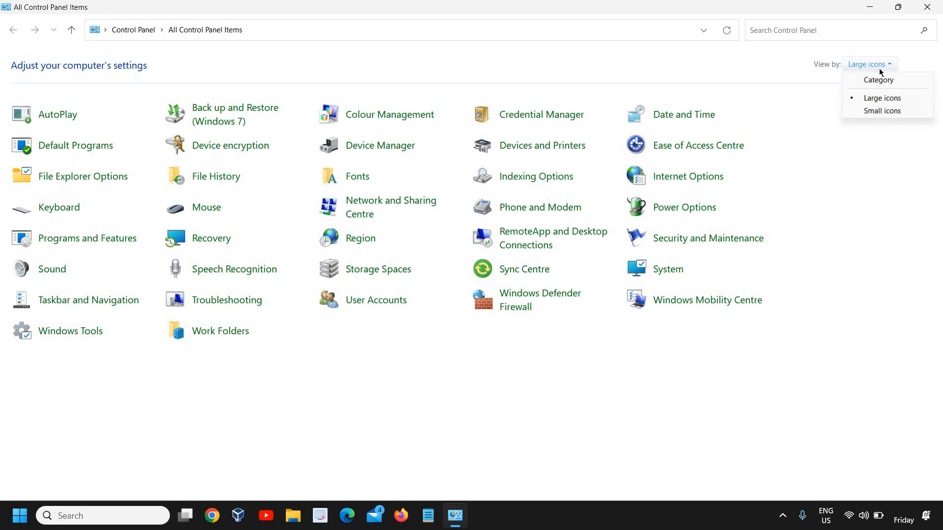
click(883, 100)
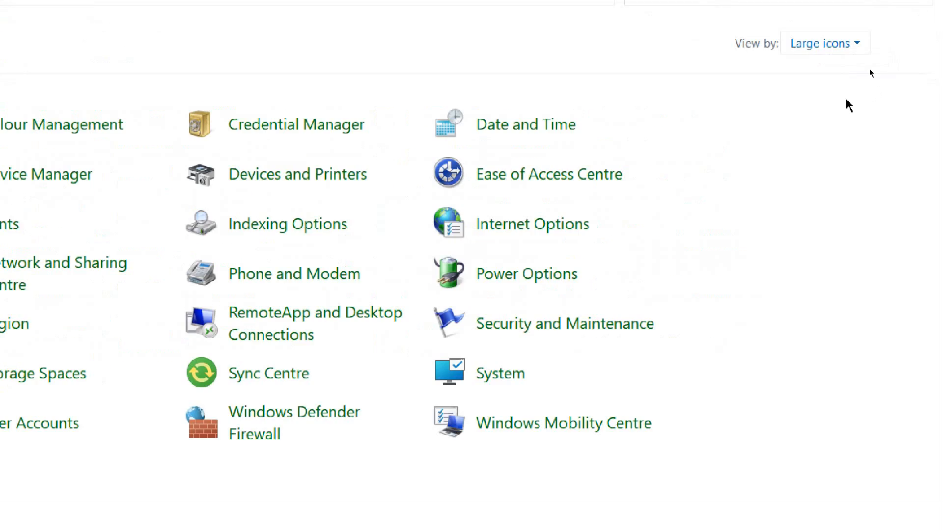
click(770, 81)
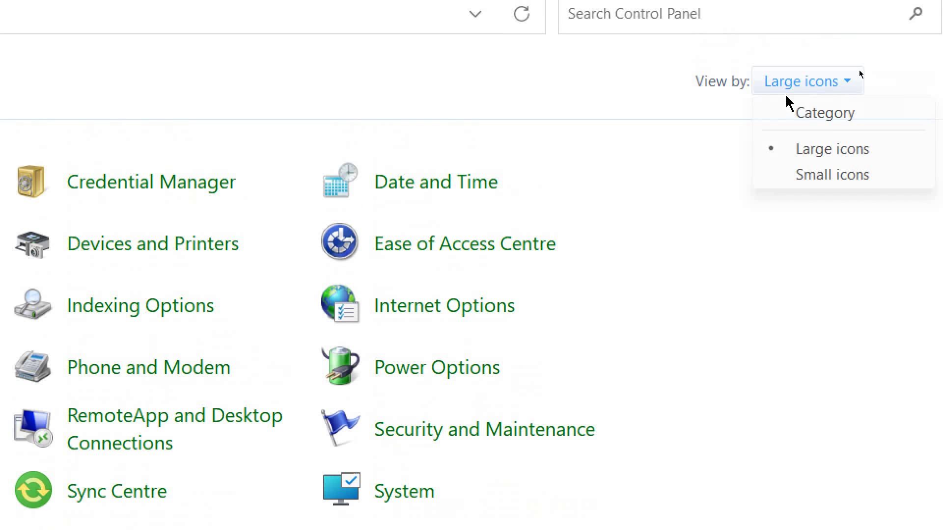
click(803, 149)
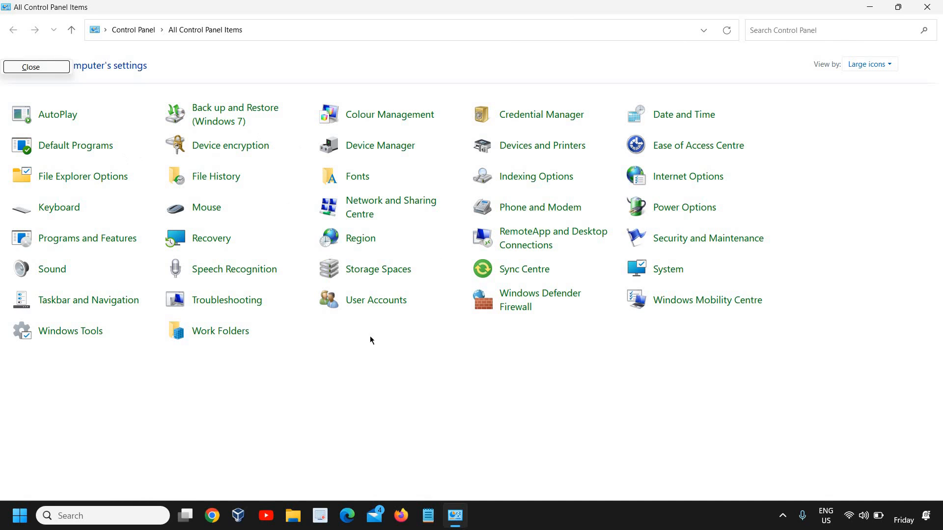
- Open Power Options and the sleep settings for the Balanced plan
click(682, 210)
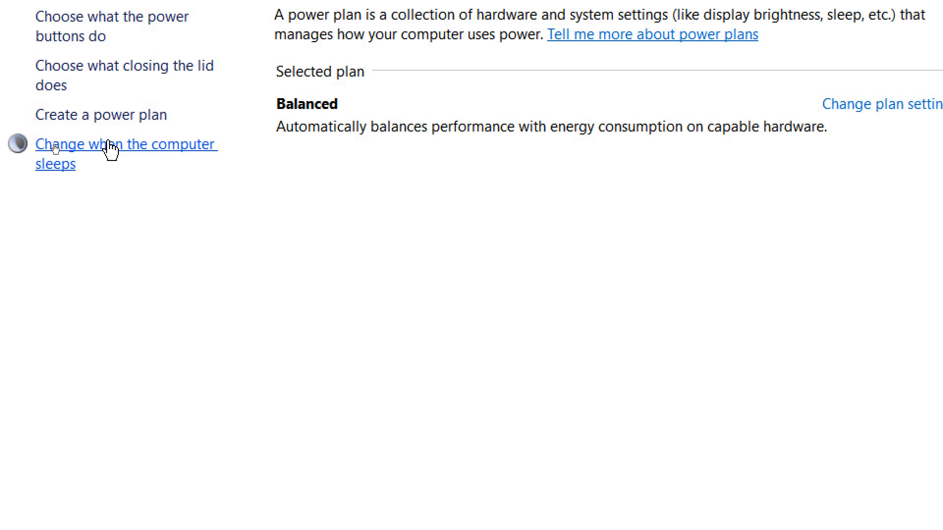
click(53, 149)
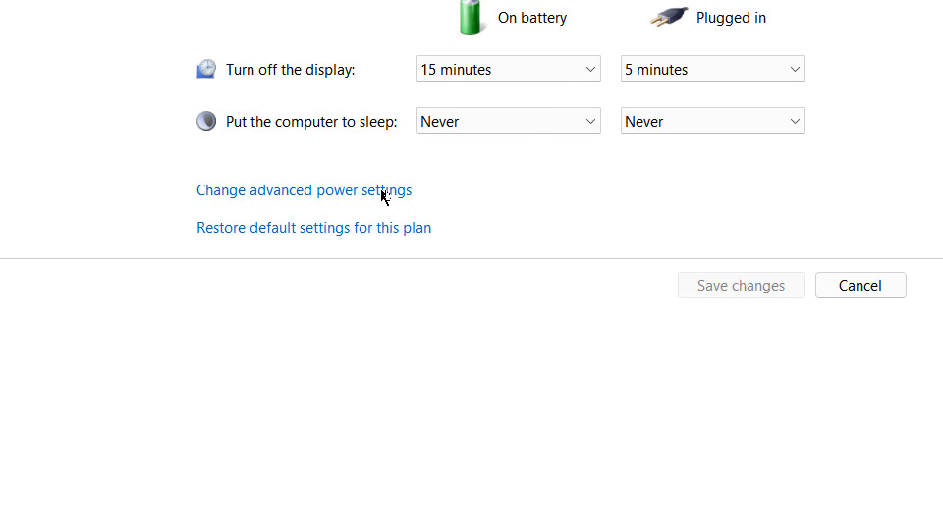
click(384, 195)
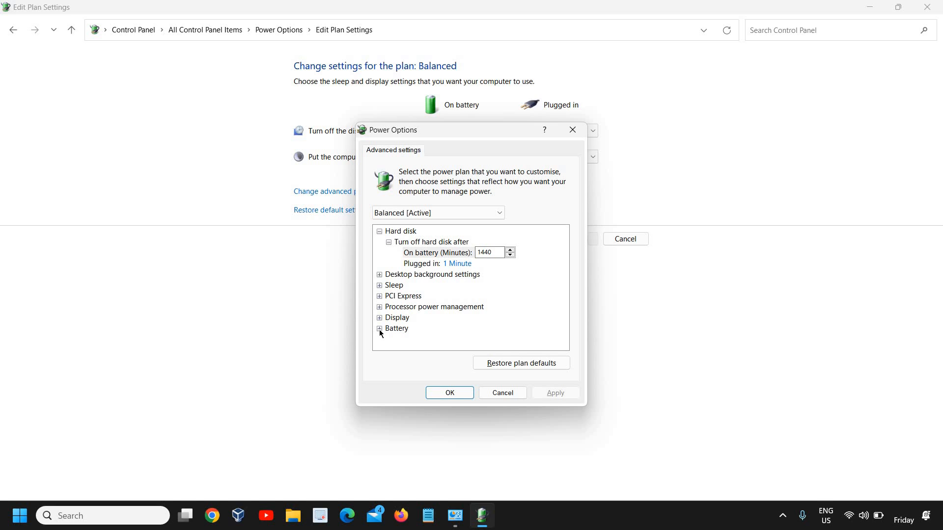
click(380, 329)
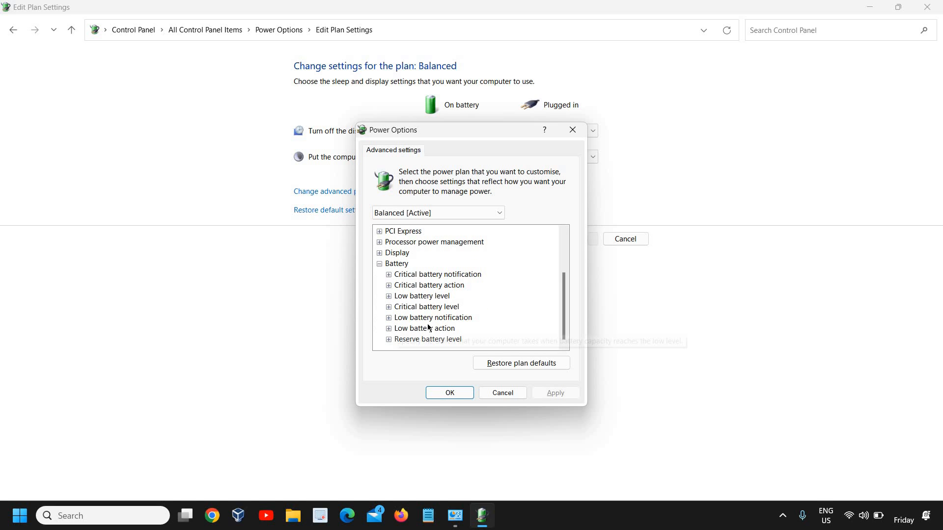
click(379, 263)
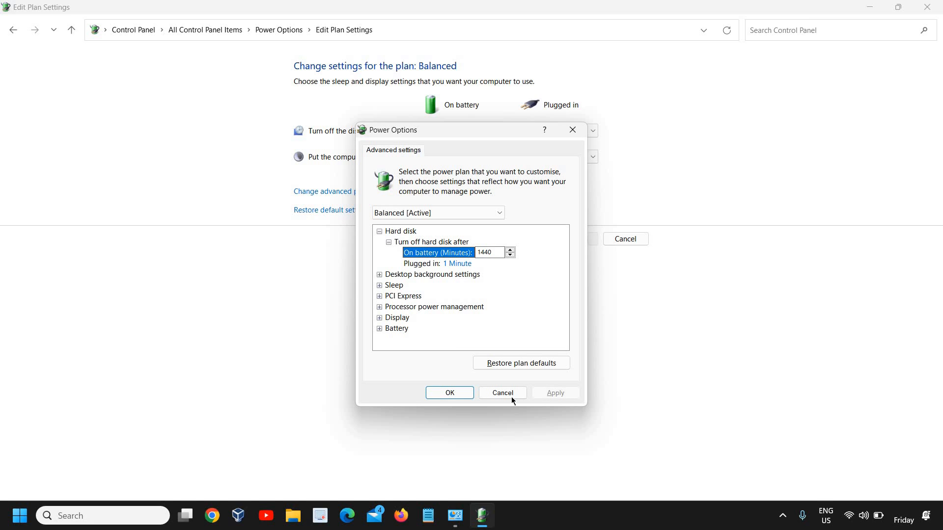
click(455, 396)
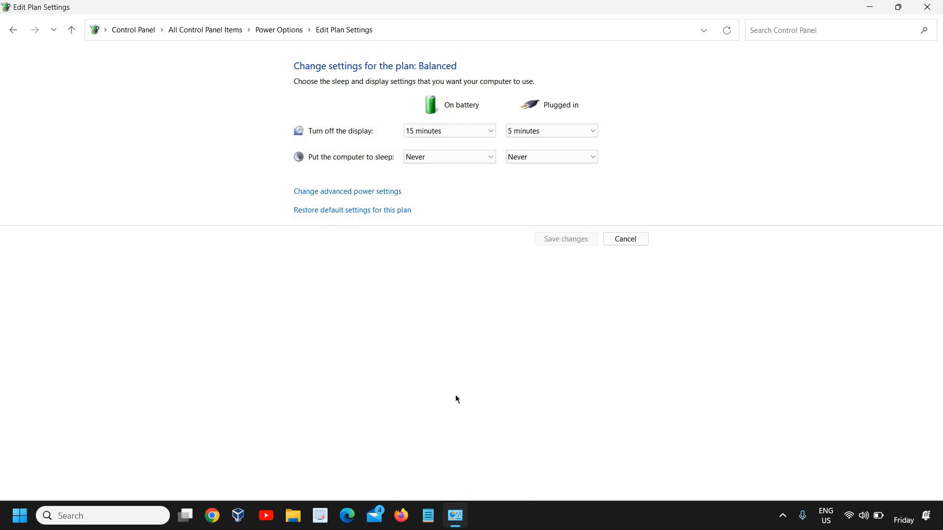
- Close the power settings and launch Device Manager maximized from the Start right-click menu
click(928, 8)
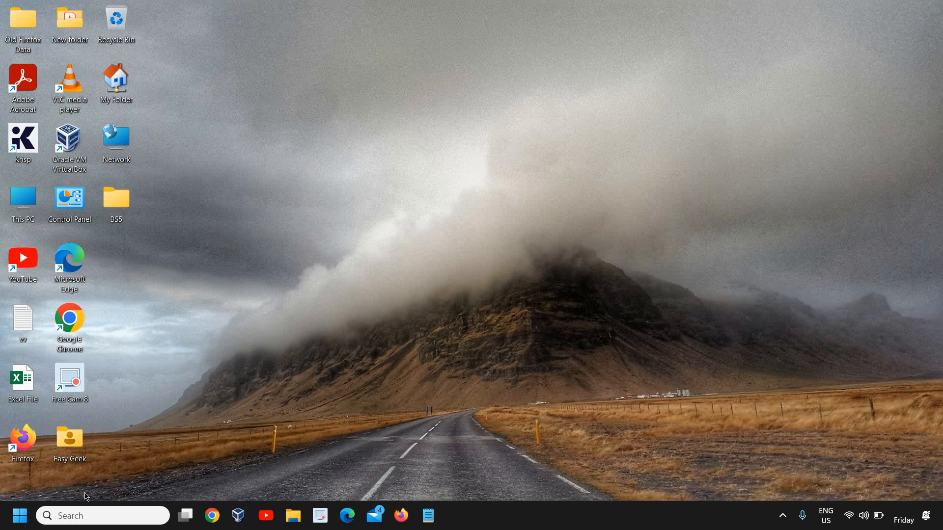
right_click(18, 518)
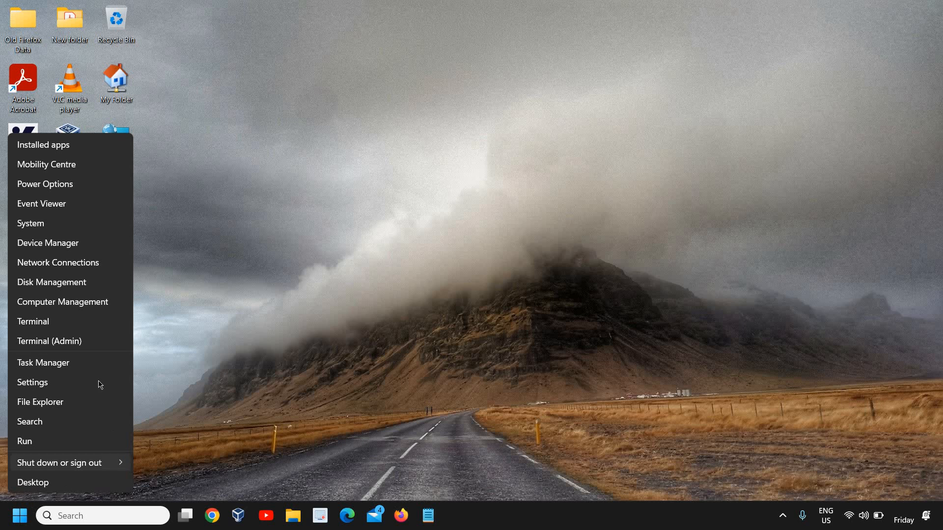
click(51, 247)
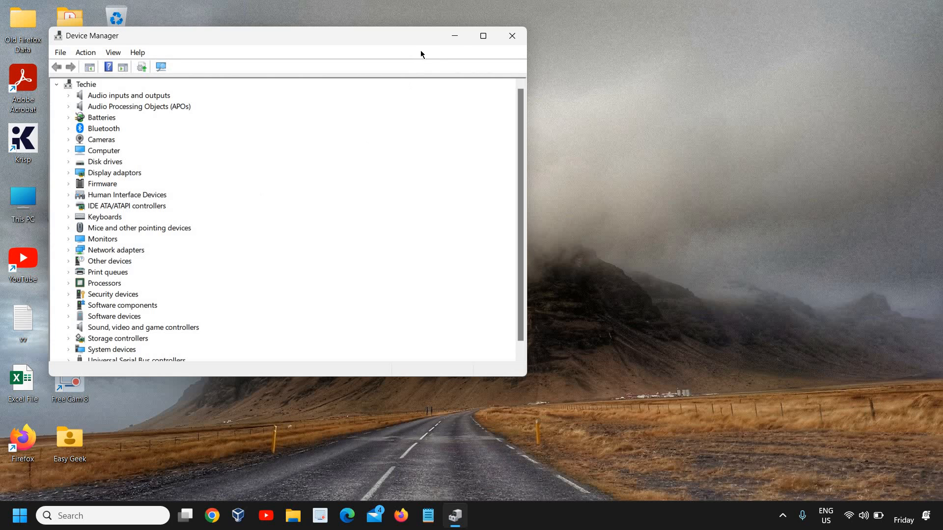
click(482, 36)
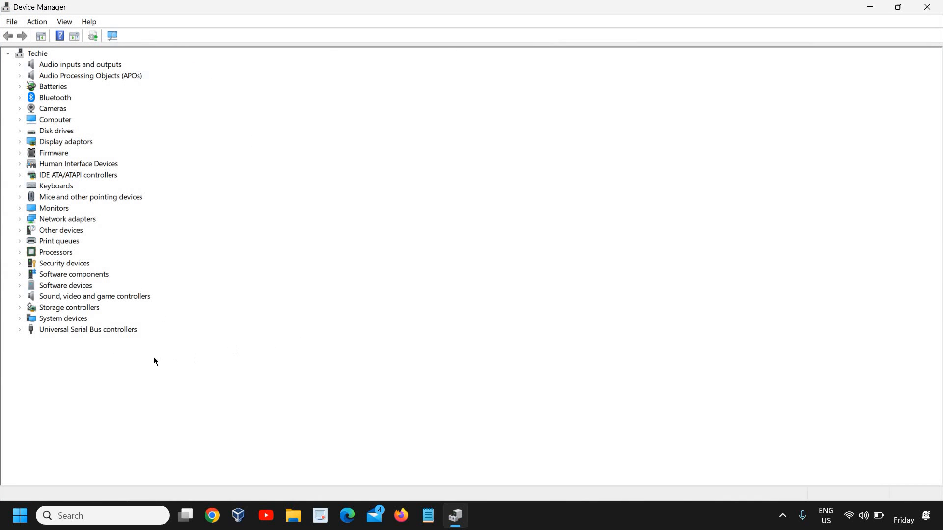
- Update the first Intel USB 3.10 eXtensible Host Controller driver via automatic search; best driver already installed
double_click(71, 330)
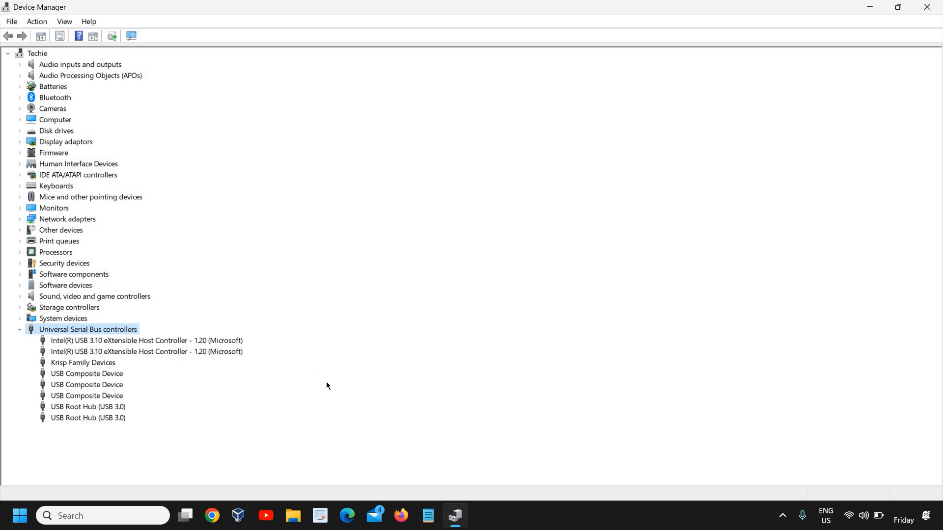
click(119, 339)
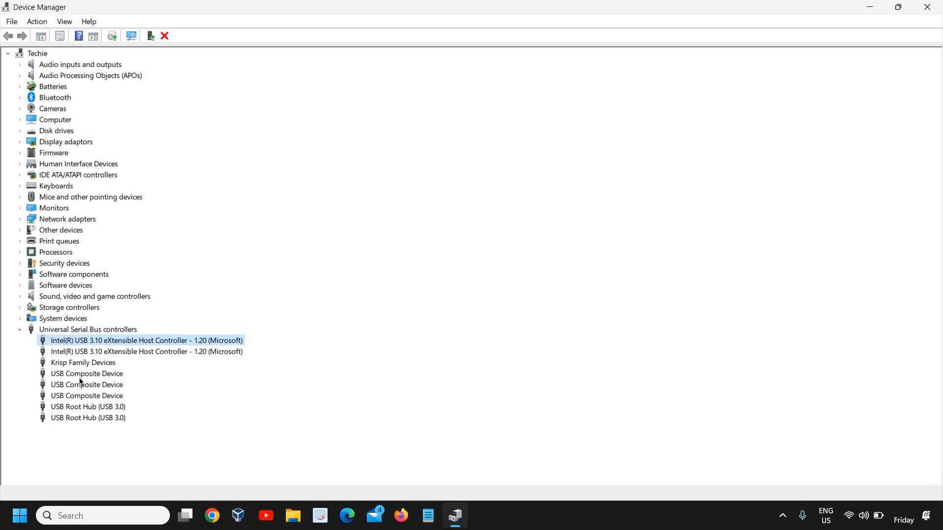
right_click(141, 341)
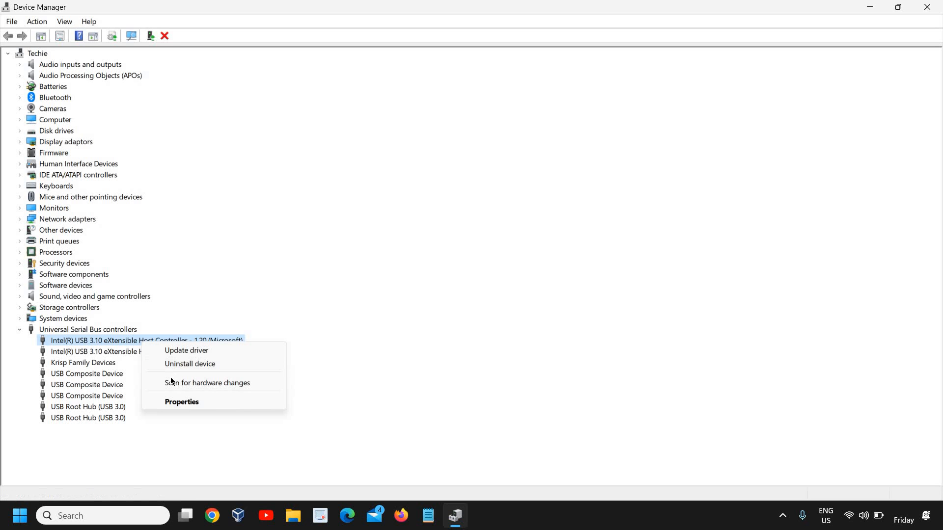
click(187, 351)
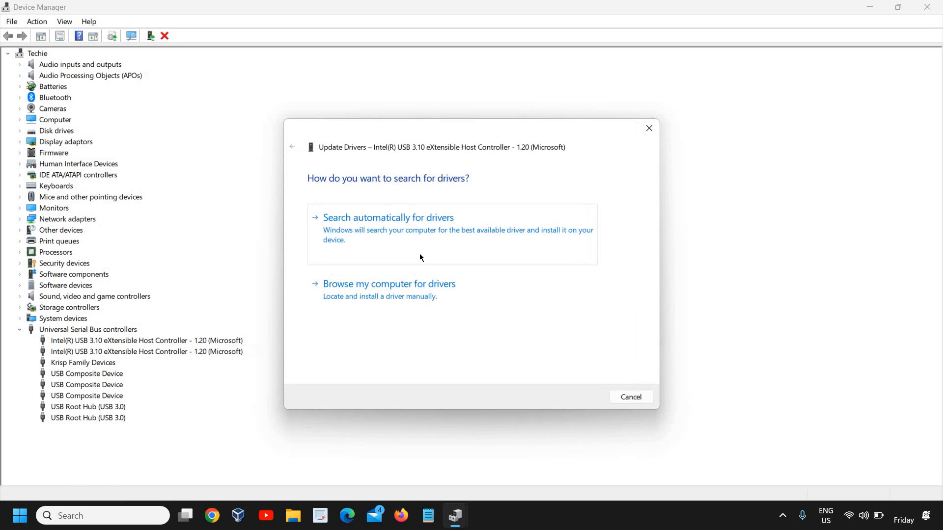
click(425, 229)
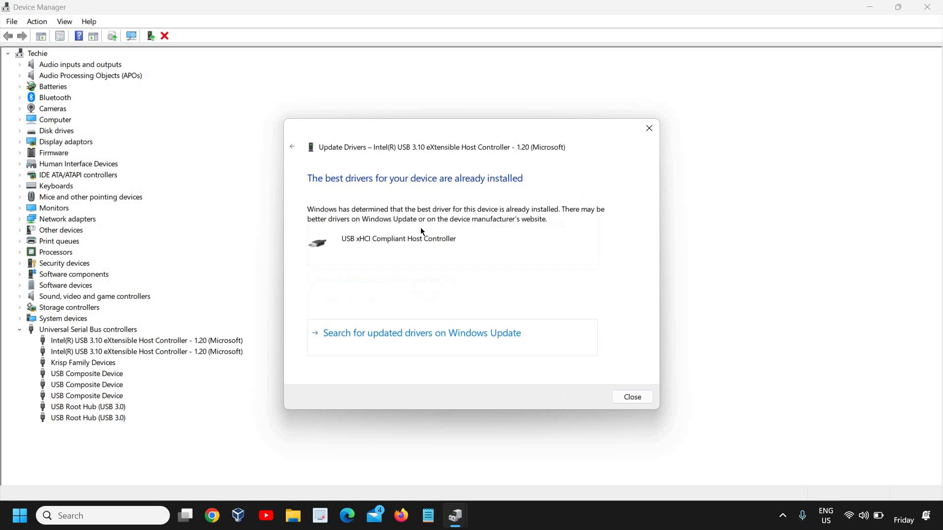
click(630, 397)
- Update the second Intel USB 3.10 Host Controller driver automatically; best driver already installed
click(156, 354)
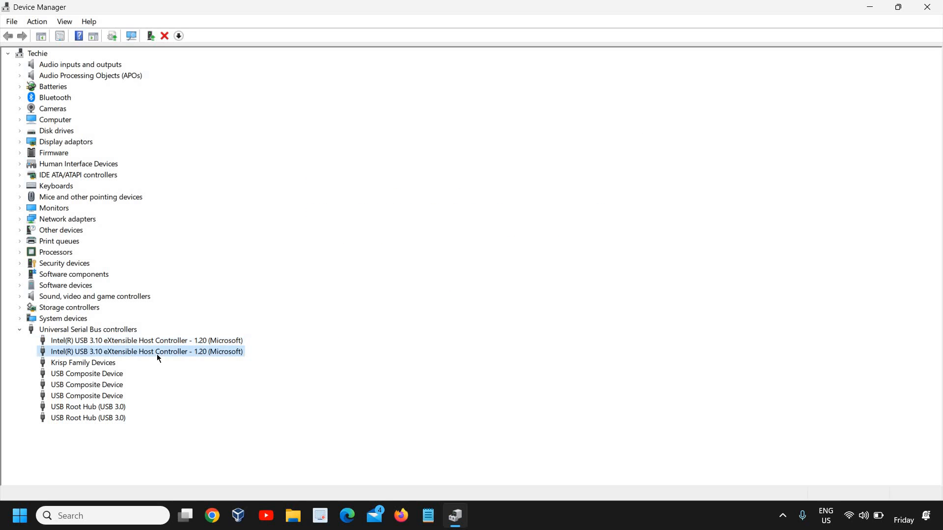
right_click(157, 354)
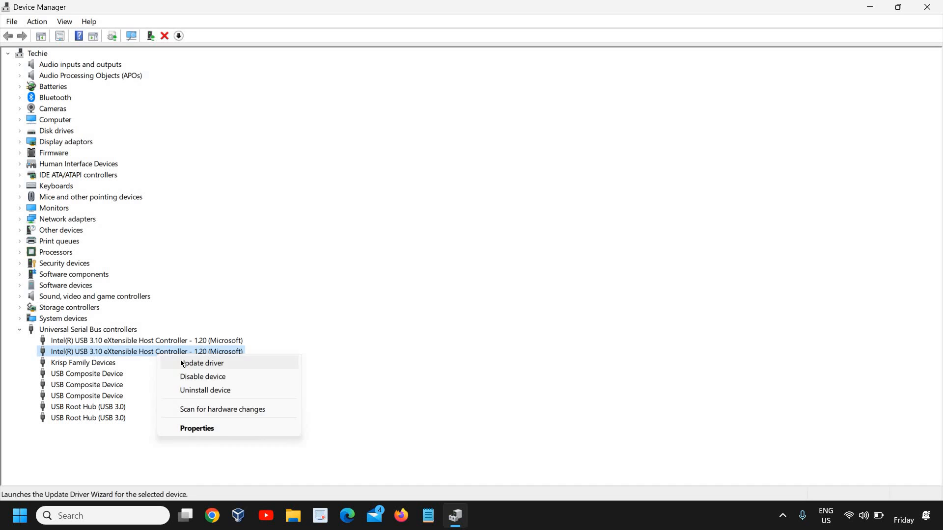
click(201, 363)
click(375, 235)
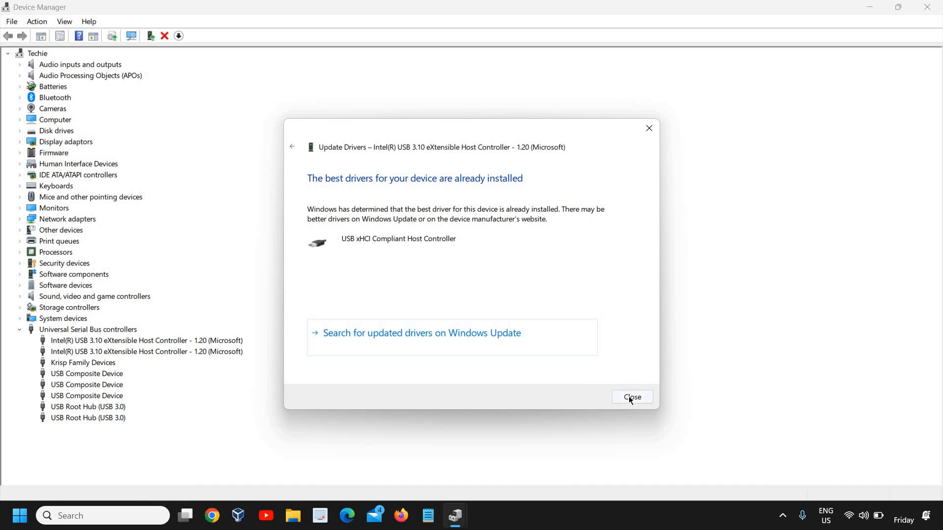
click(628, 396)
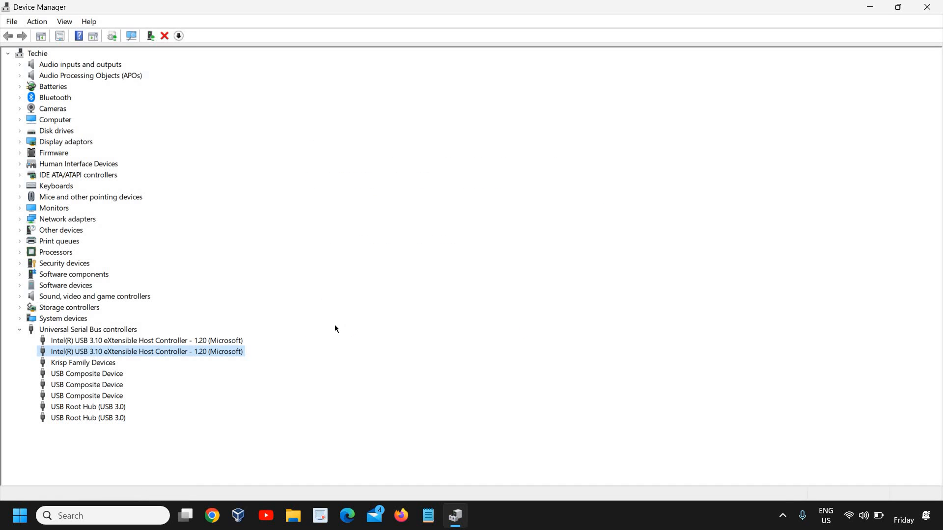
- Start and then cancel a driver update for the first USB Composite Device
right_click(91, 378)
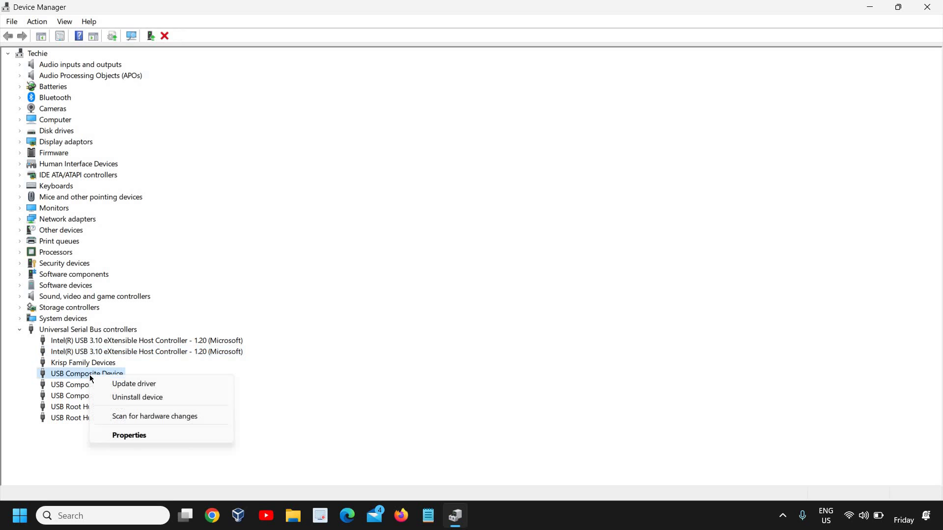
click(132, 382)
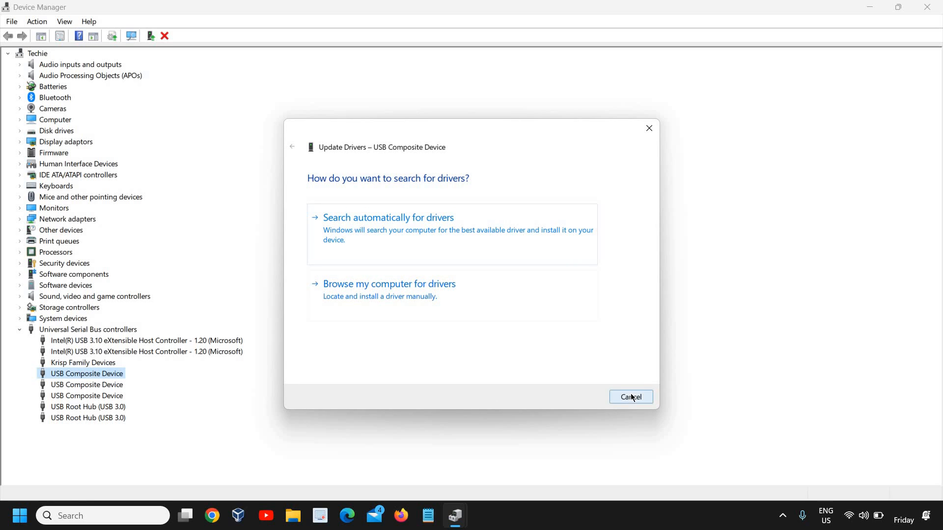
click(632, 398)
- Disable the first USB Root Hub (USB 3.0) and confirm
right_click(99, 409)
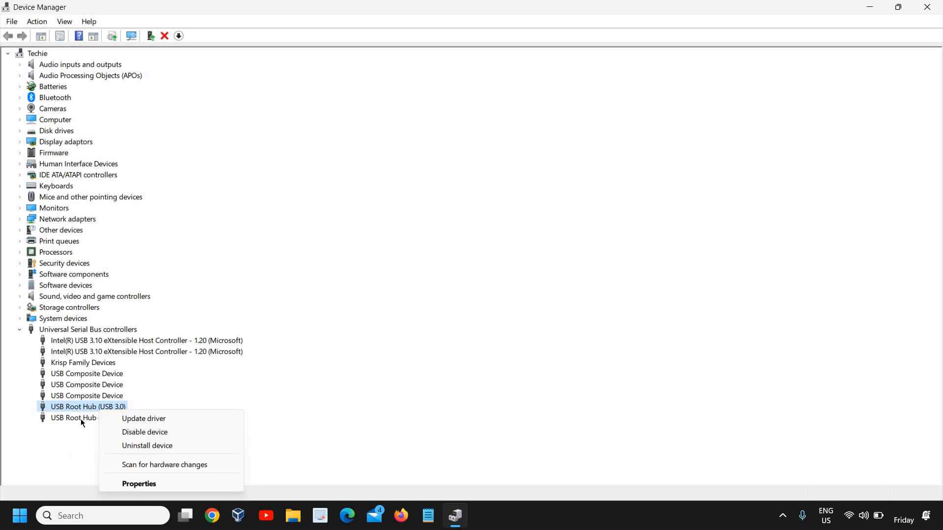
click(80, 419)
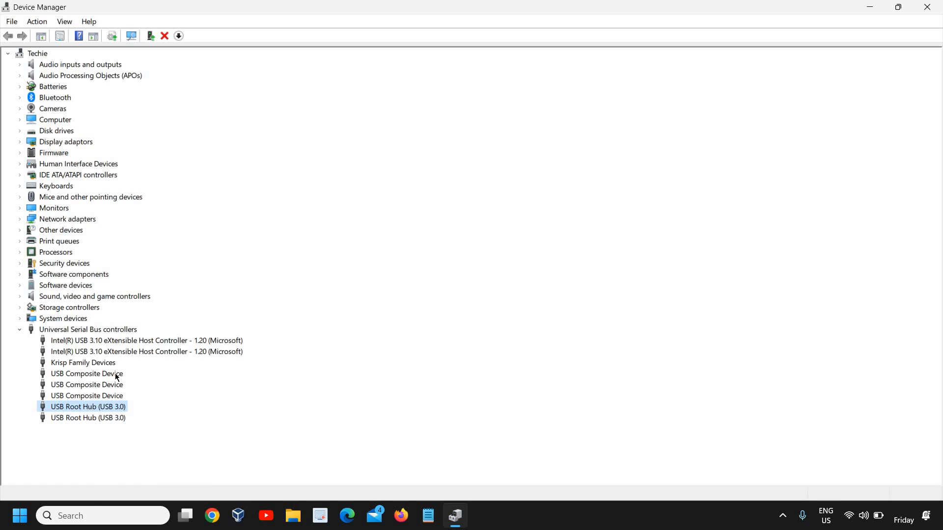
right_click(96, 407)
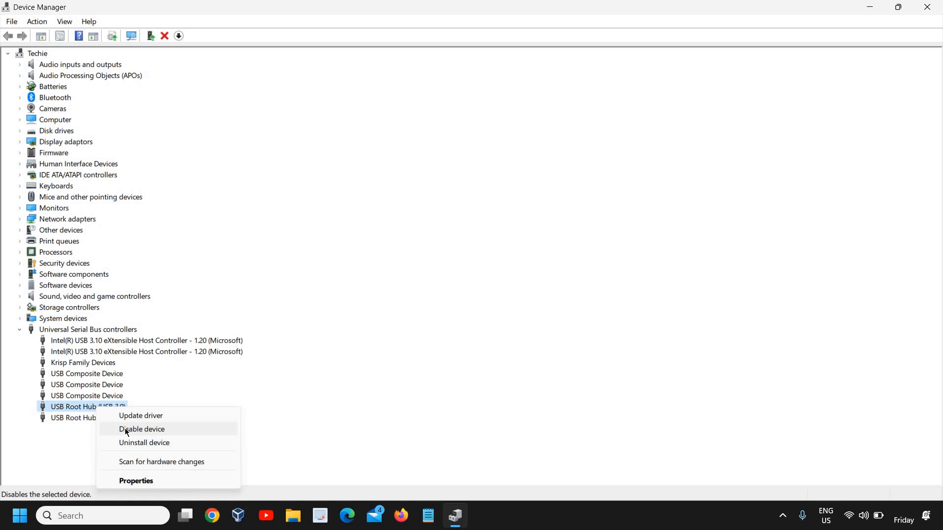
click(125, 428)
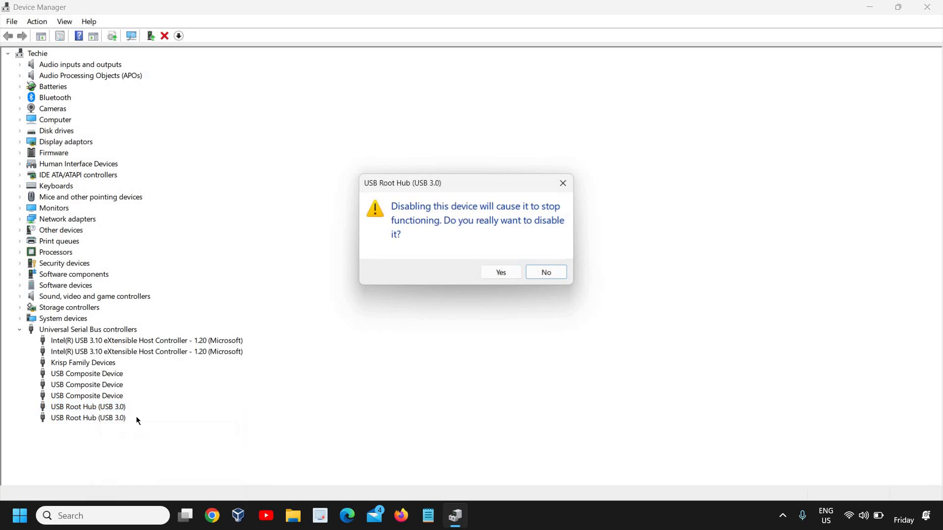
click(501, 272)
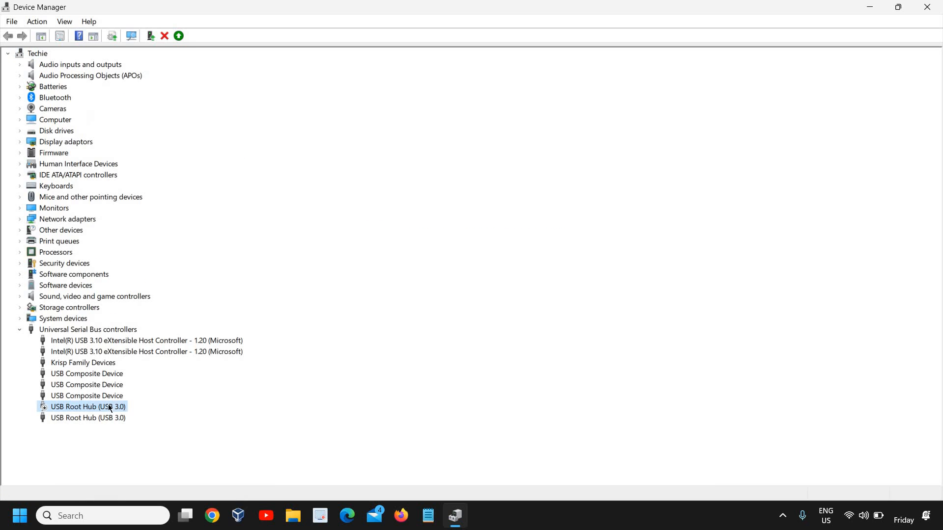
- Re-enable the USB Root Hub and close Device Manager
right_click(108, 407)
click(140, 425)
click(928, 6)
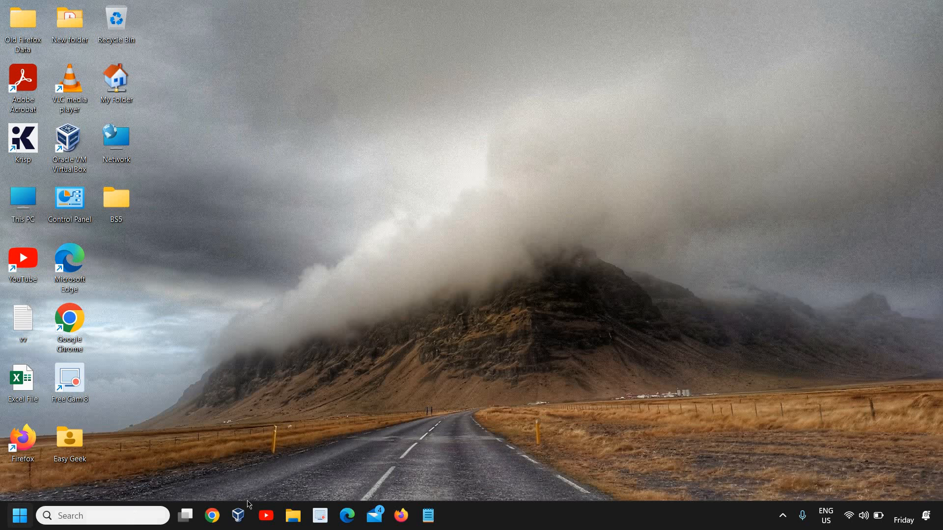
- Launch File Explorer from taskbar search and maximize it
click(80, 517)
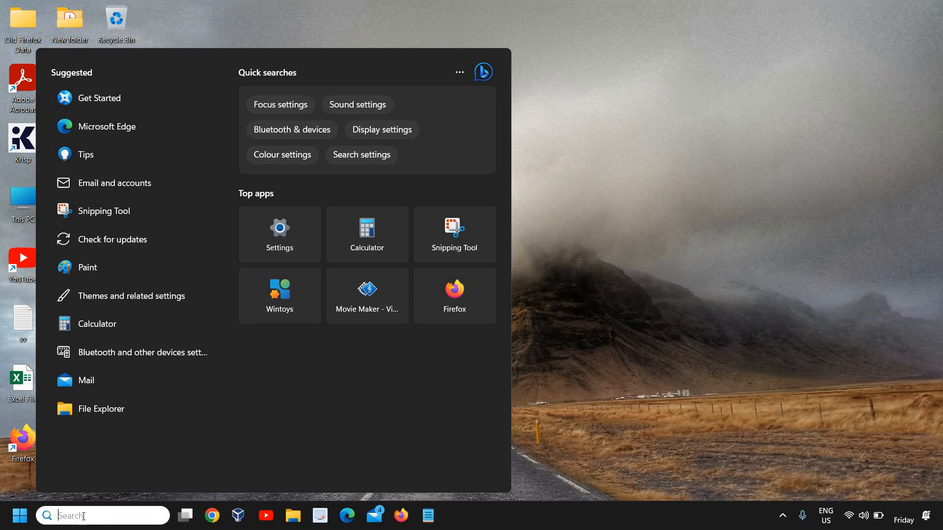
text(file)
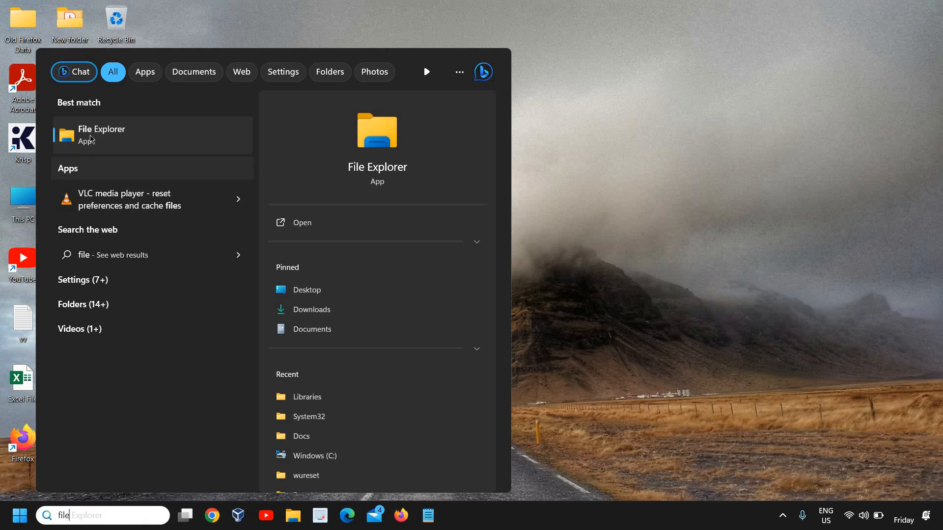
click(100, 135)
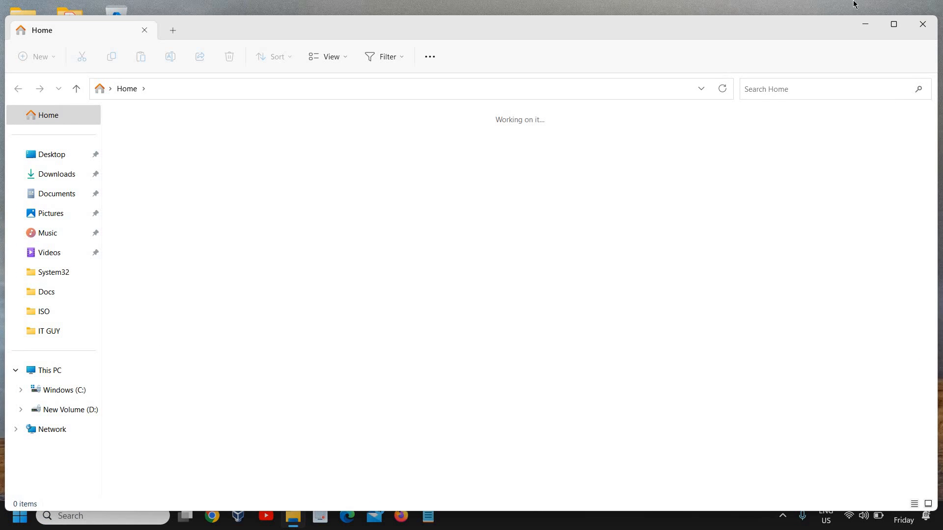
click(892, 25)
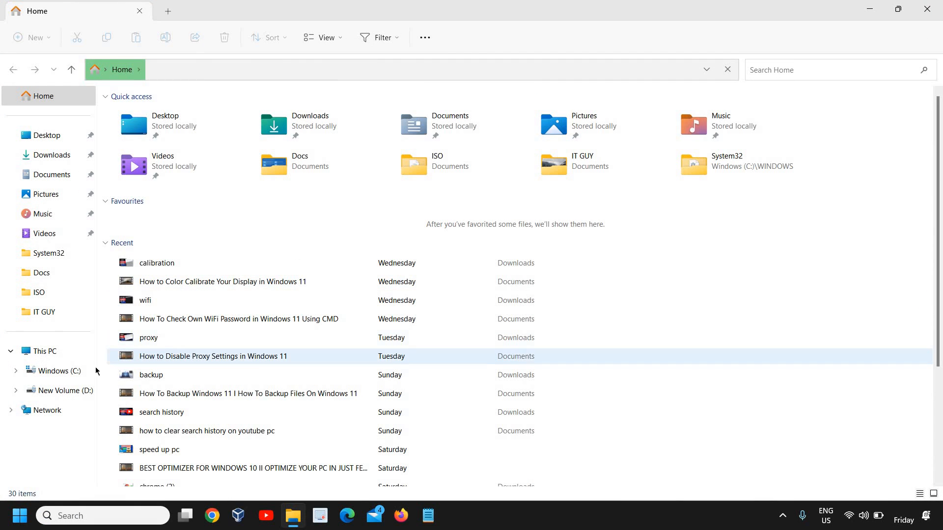
- Navigate from This PC into Windows (C:) > Windows > INF
click(37, 355)
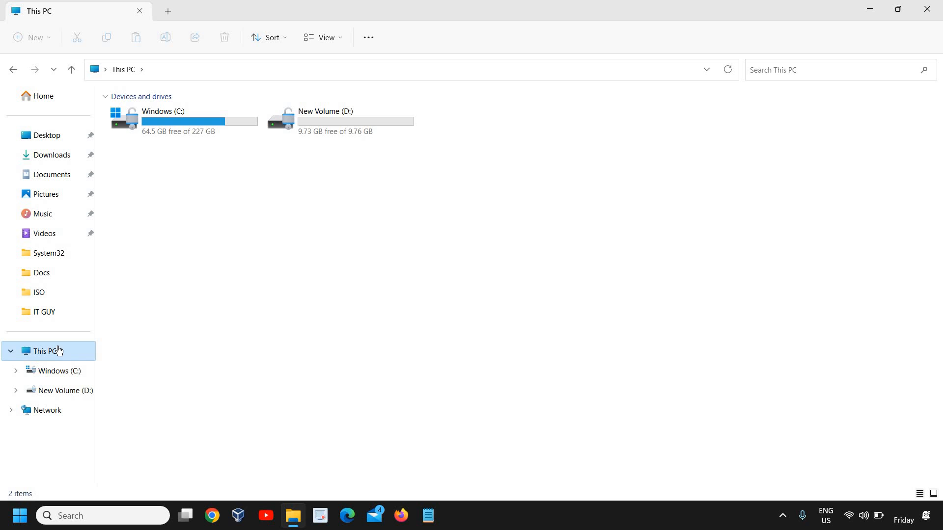
double_click(199, 128)
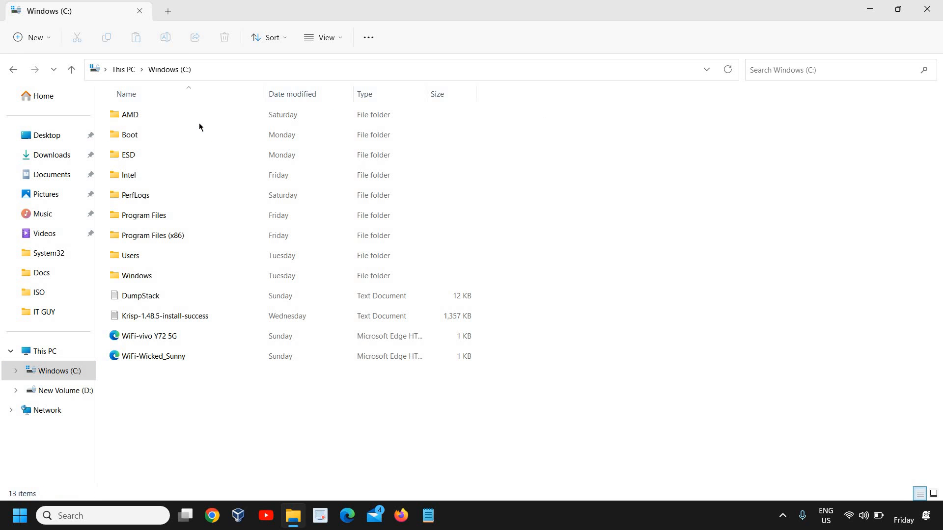
double_click(135, 276)
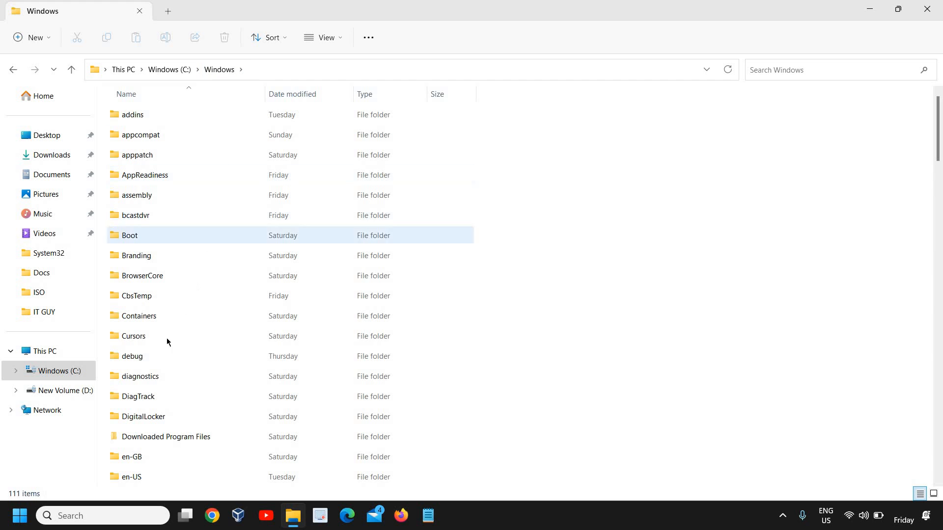
click(135, 338)
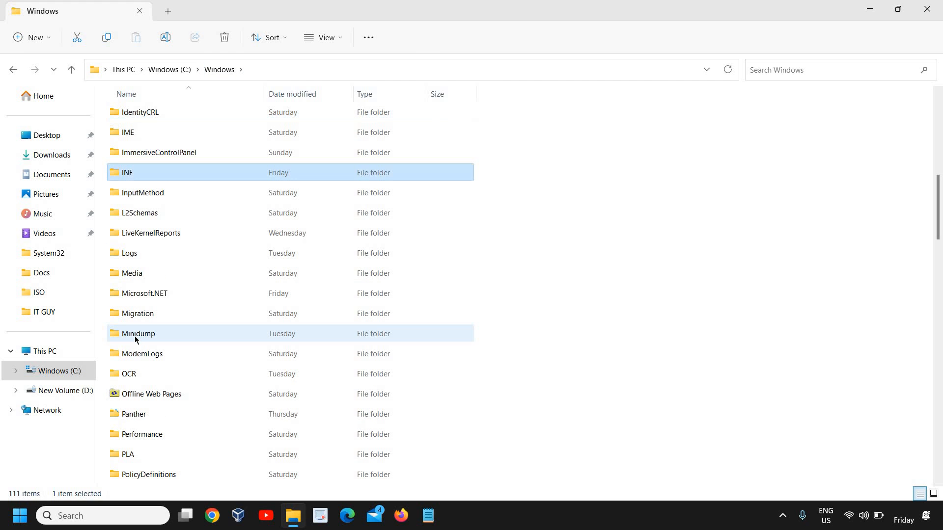
double_click(131, 174)
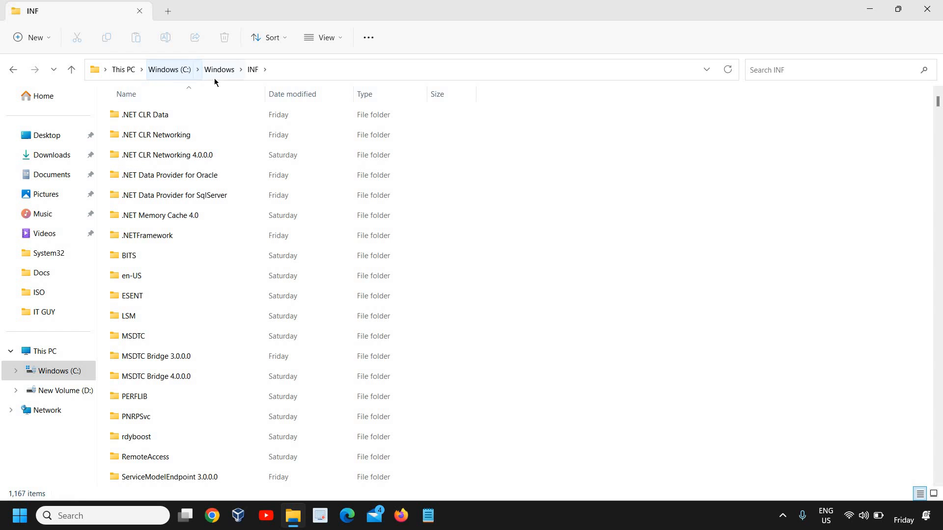
- Search the INF folder for 'wpdmt' and install the wpdmtp setup file
click(798, 68)
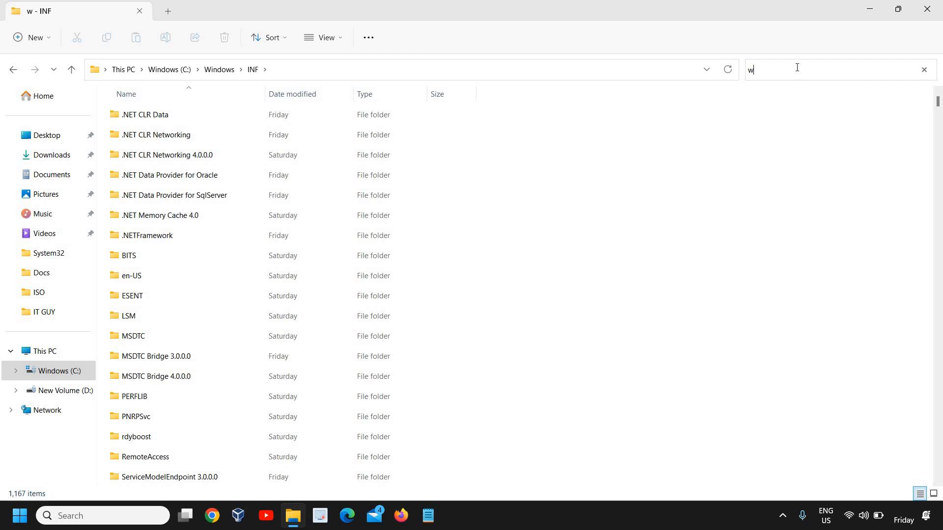
text(wpdmt)
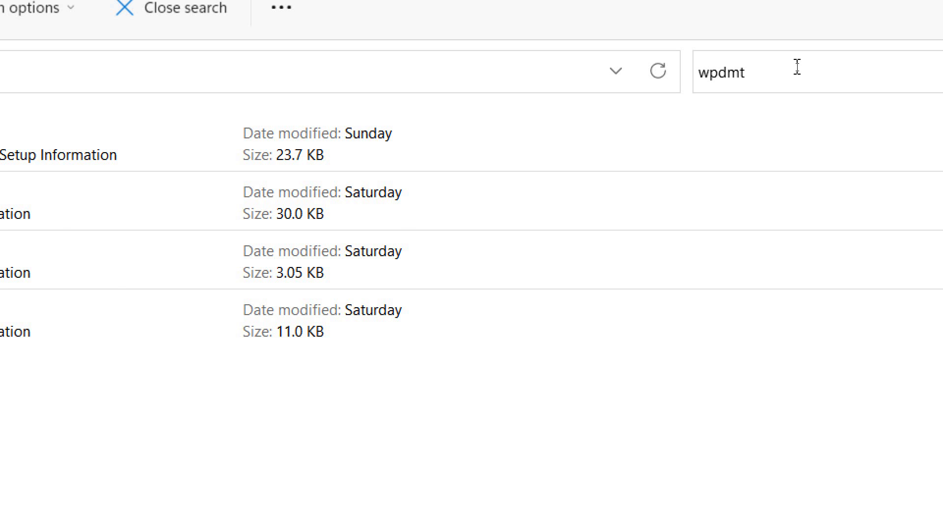
double_click(737, 72)
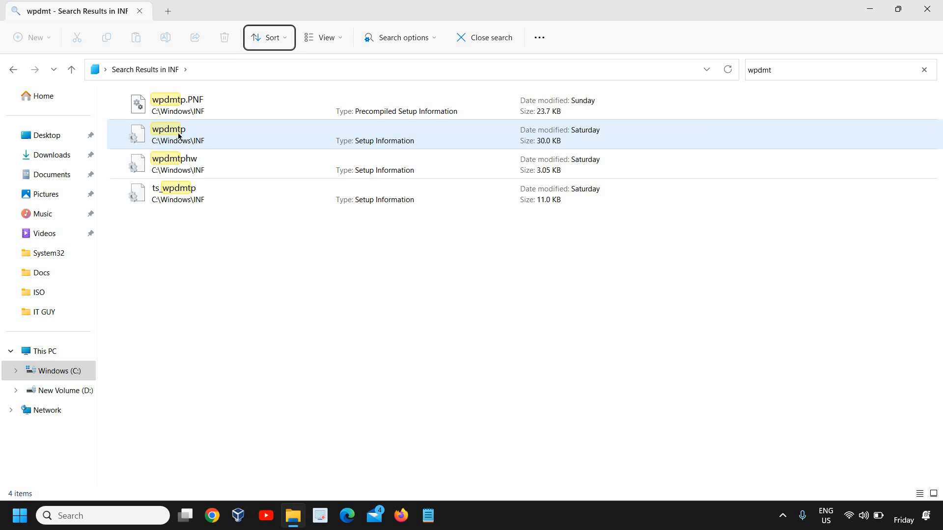
right_click(178, 132)
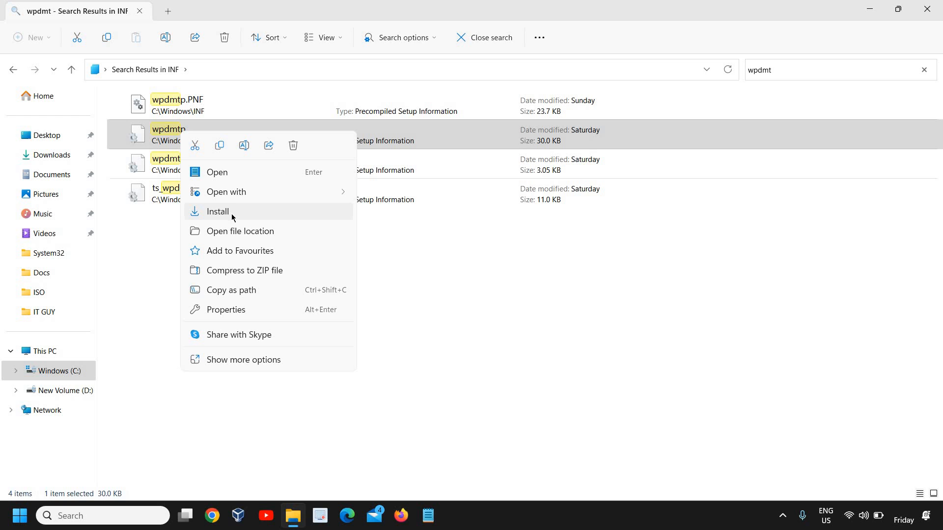
click(471, 255)
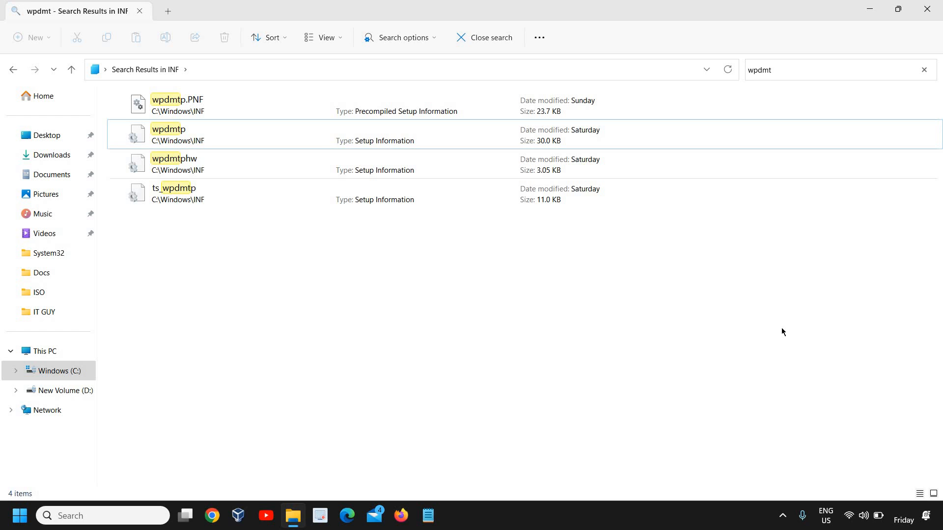
- Close File Explorer and launch Disk Management via 'disk man' taskbar search
click(926, 9)
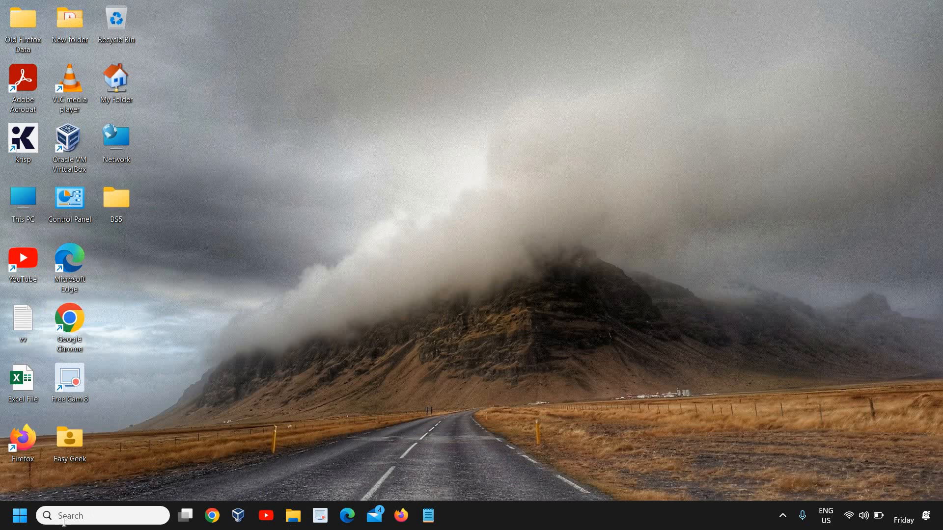
click(55, 516)
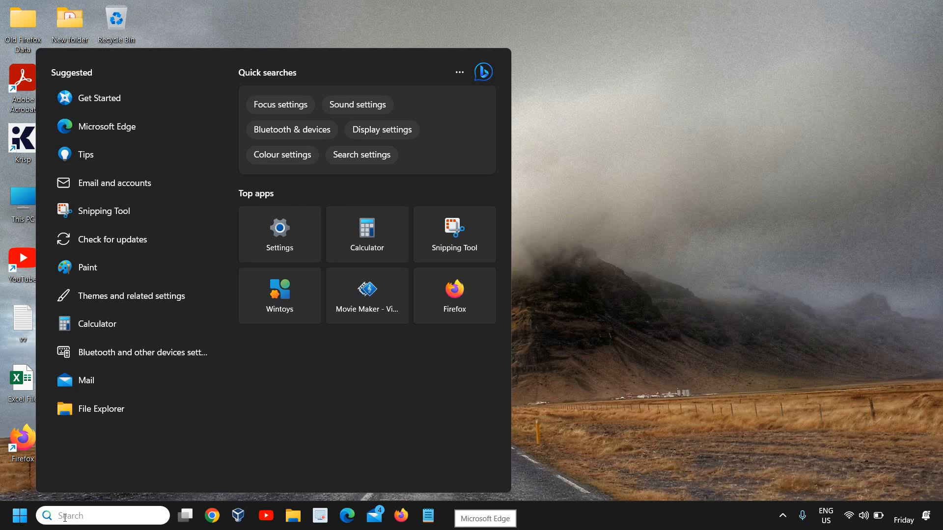
text(disk)
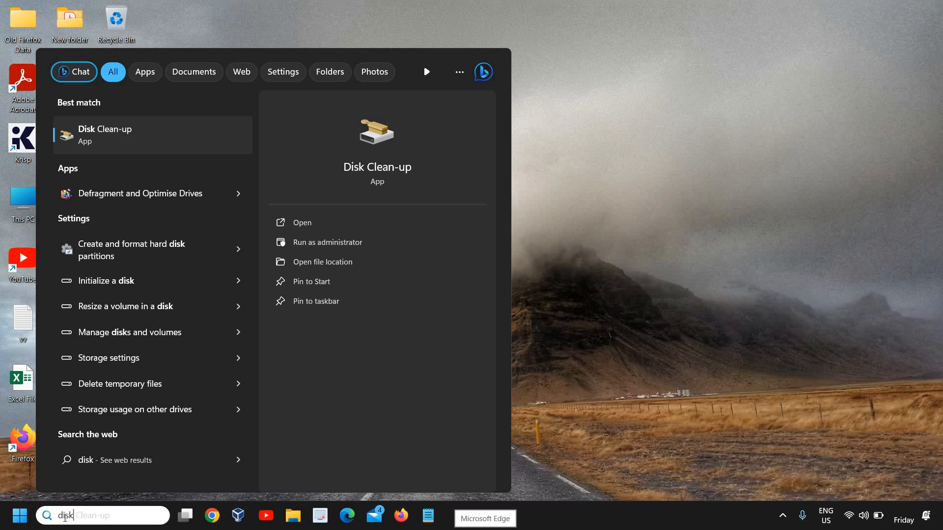
text( man)
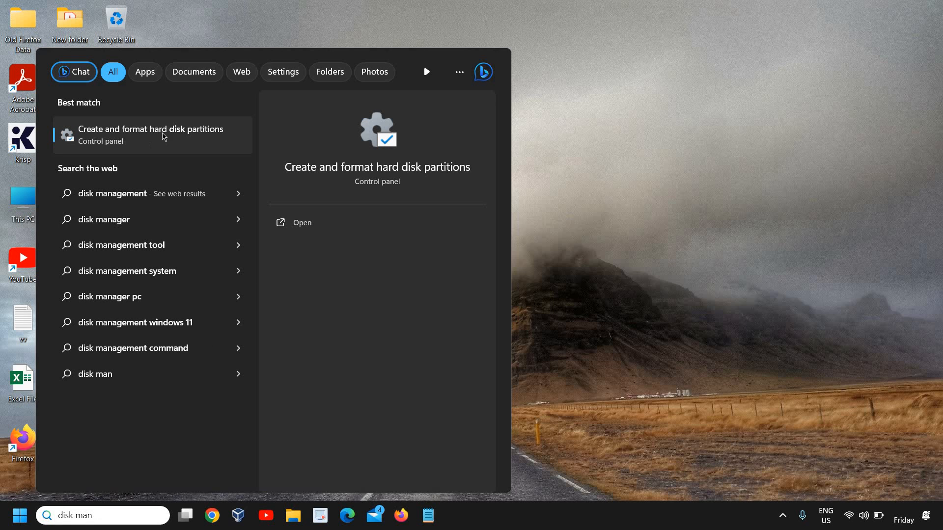
click(183, 140)
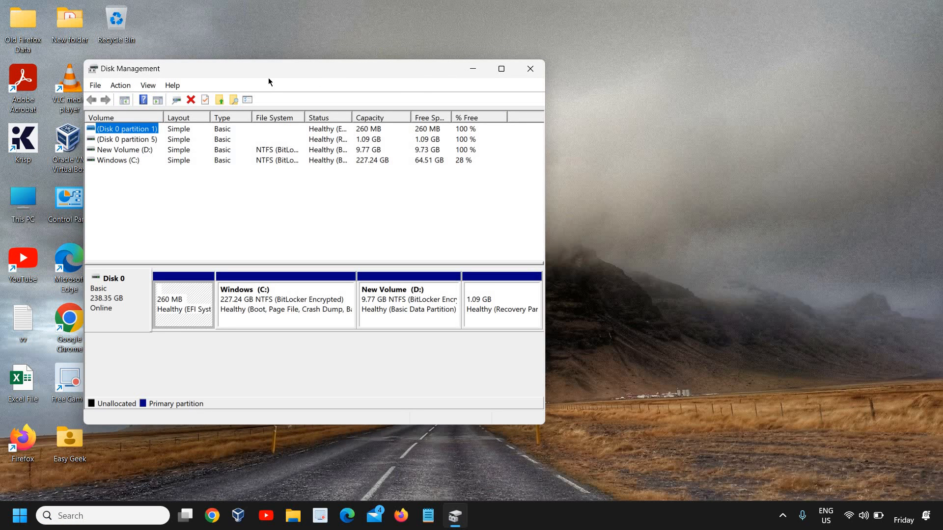
- Drag the Disk Management window toward the centre of the screen
right_click(20, 516)
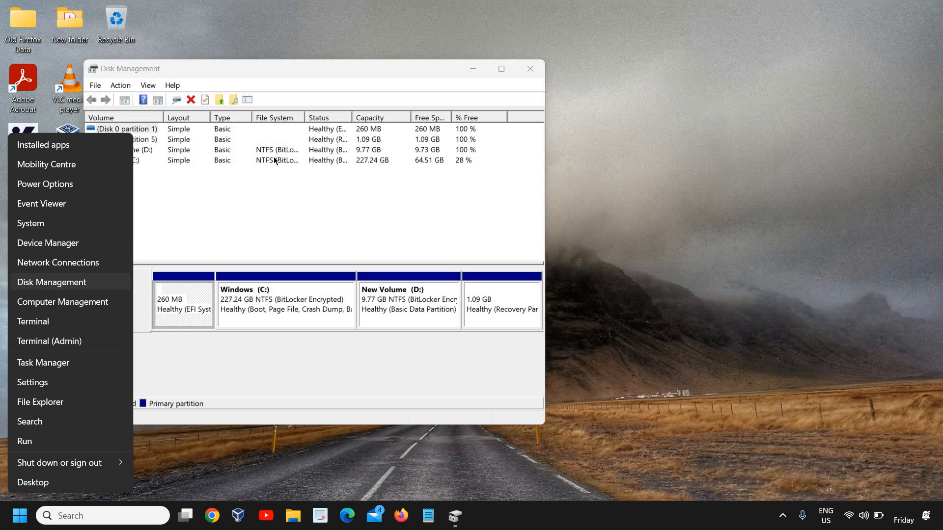
click(412, 75)
drag(412, 75, 550, 54)
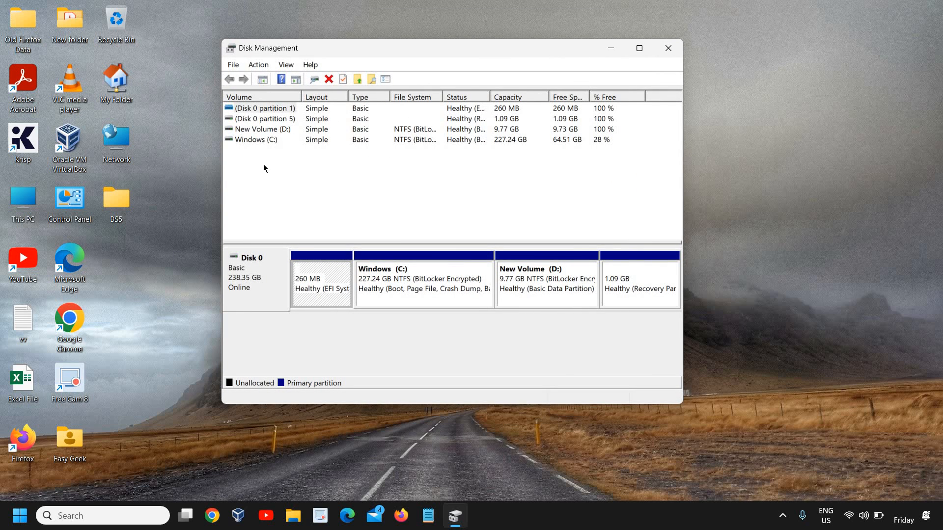
- Open Change Drive Letter and Paths for New Volume (D:)
click(269, 129)
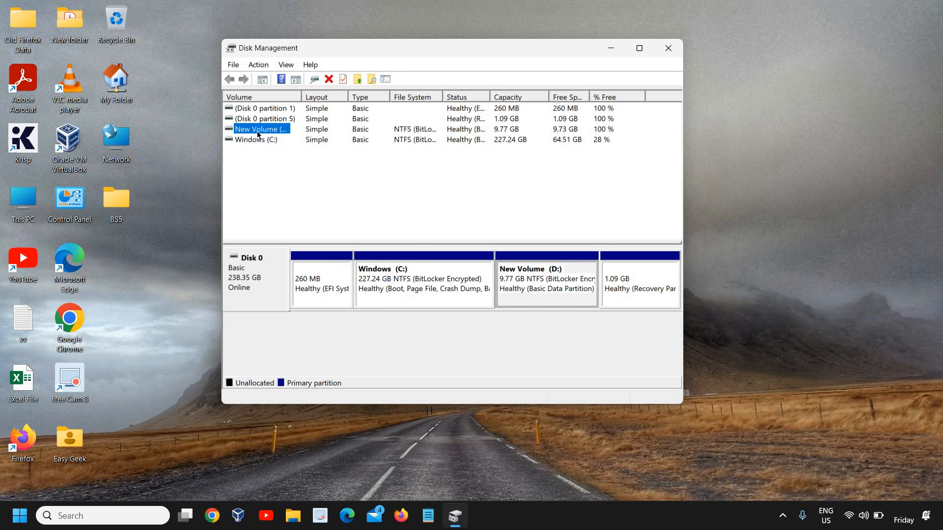
right_click(258, 134)
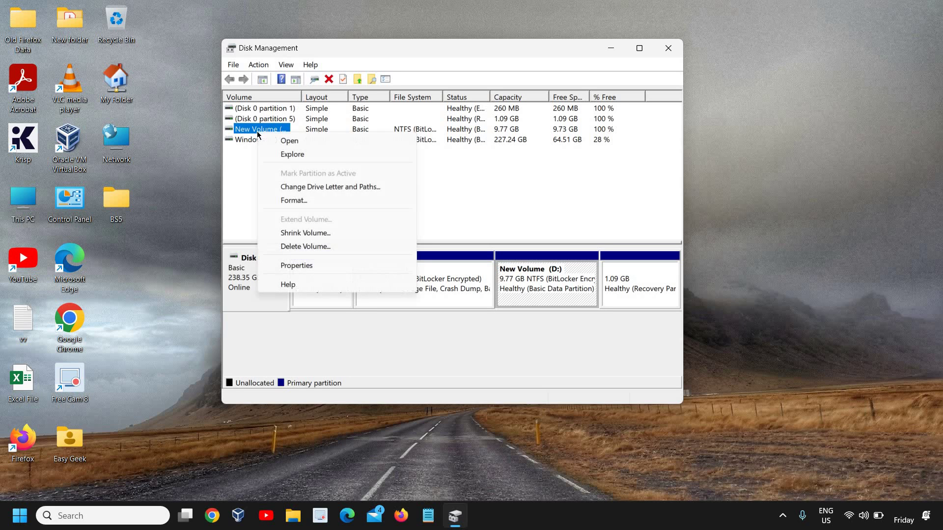
click(296, 187)
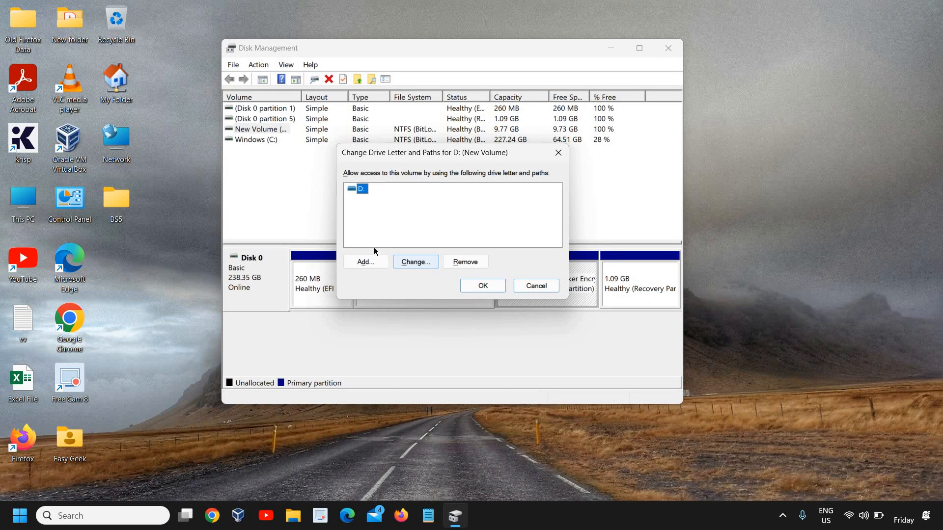
- Review the available drive letters, keep D:, and cancel out of the settings
click(410, 263)
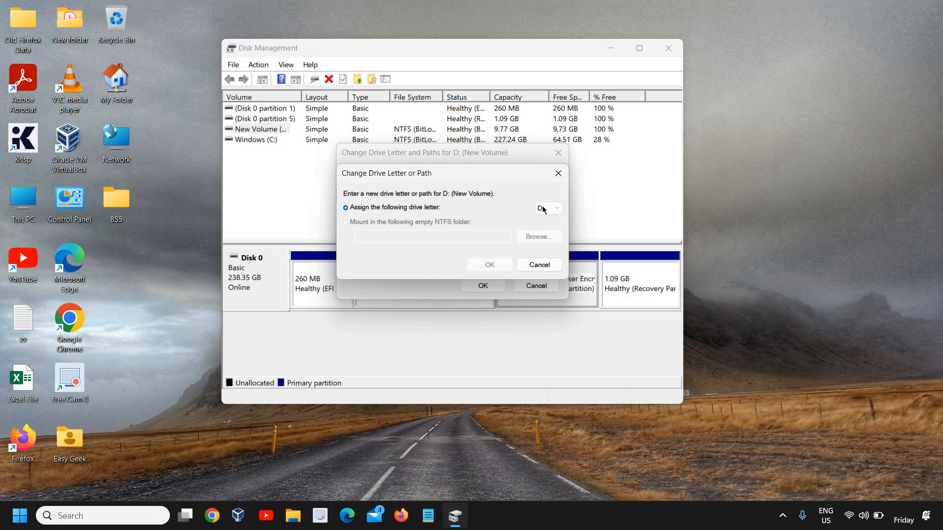
click(542, 209)
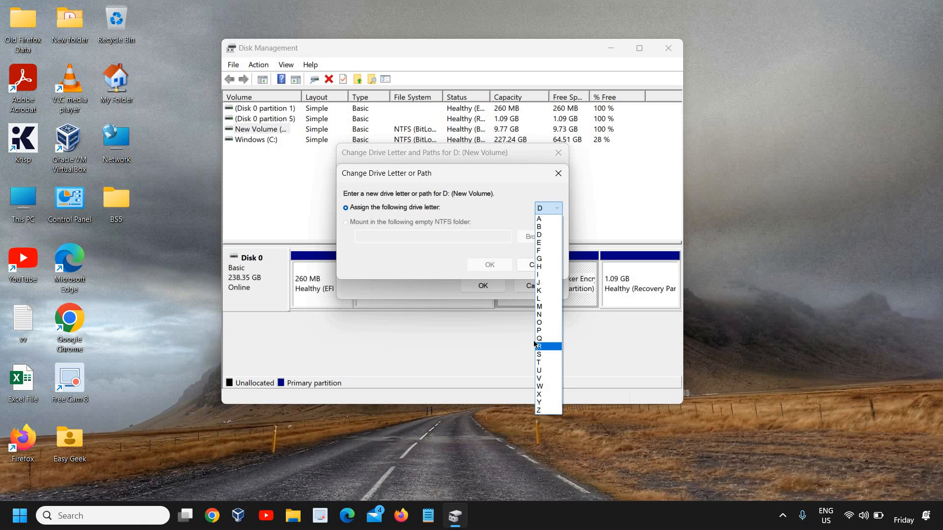
click(454, 245)
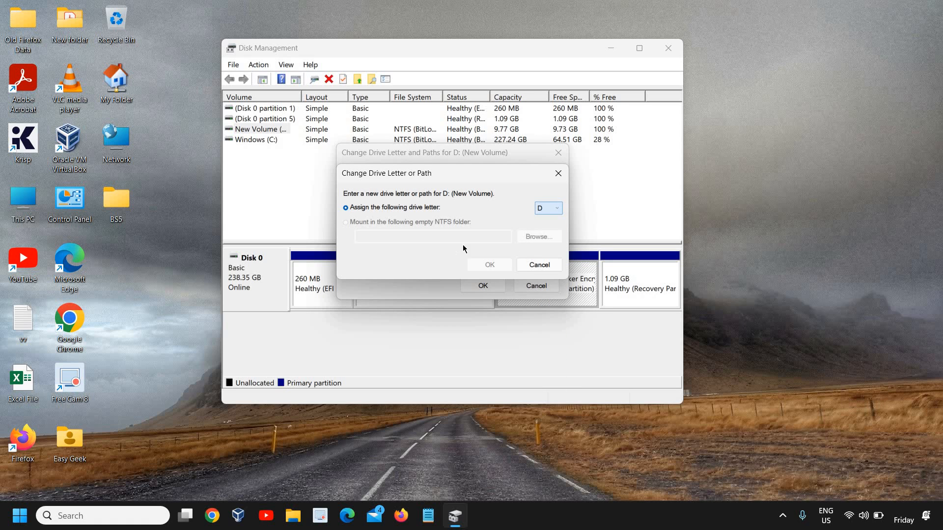
click(532, 266)
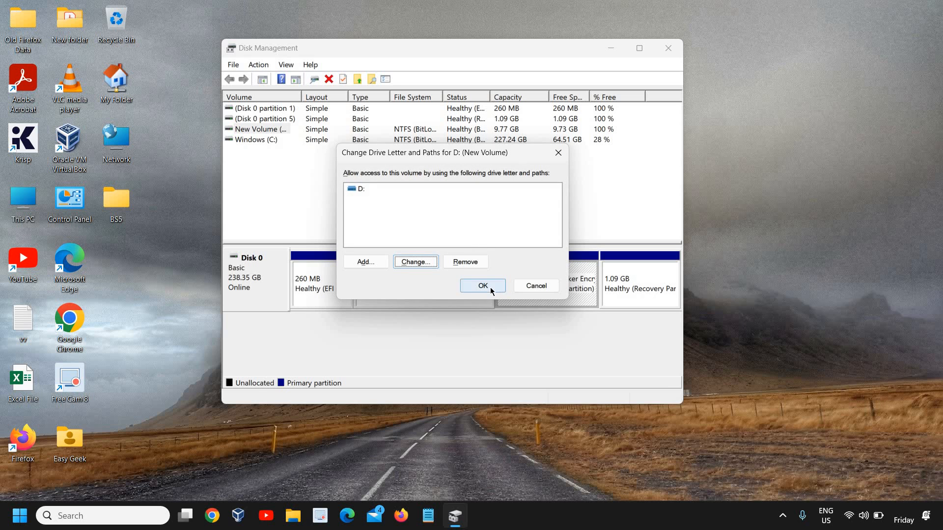
click(490, 288)
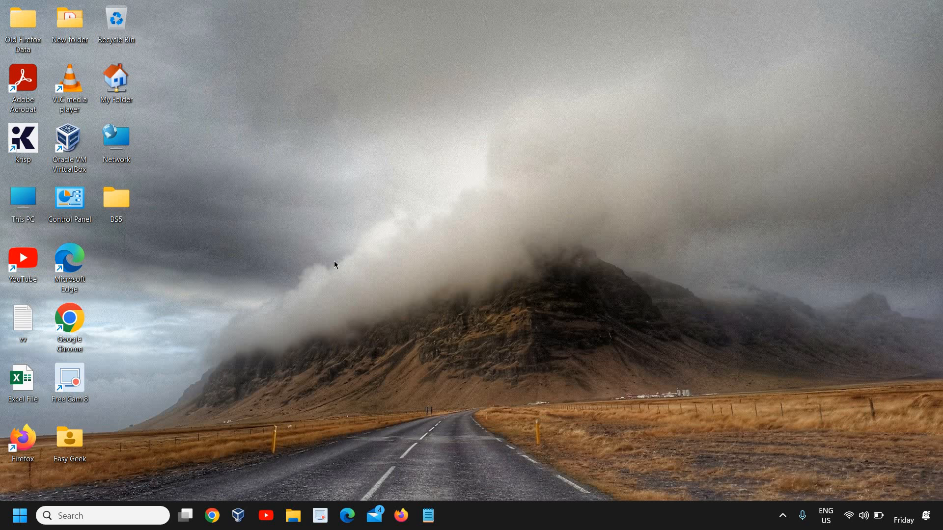
click(19, 515)
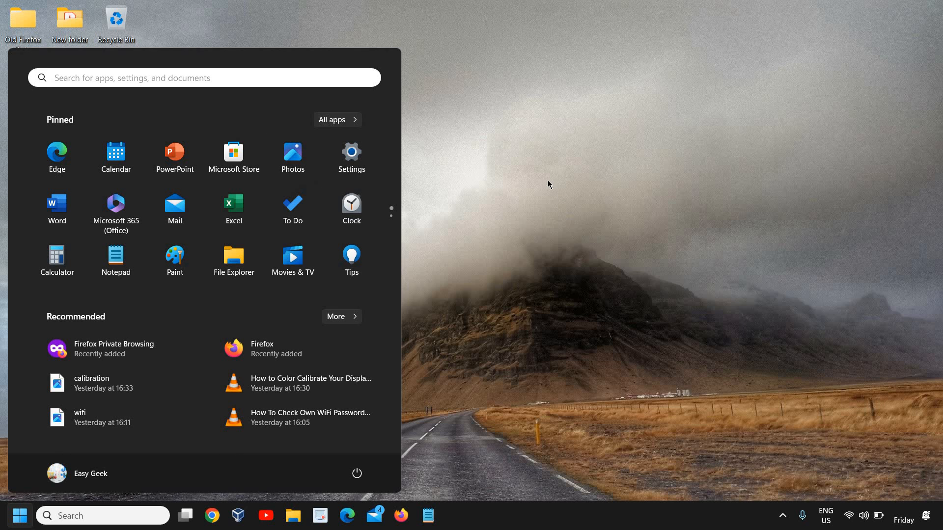
click(359, 171)
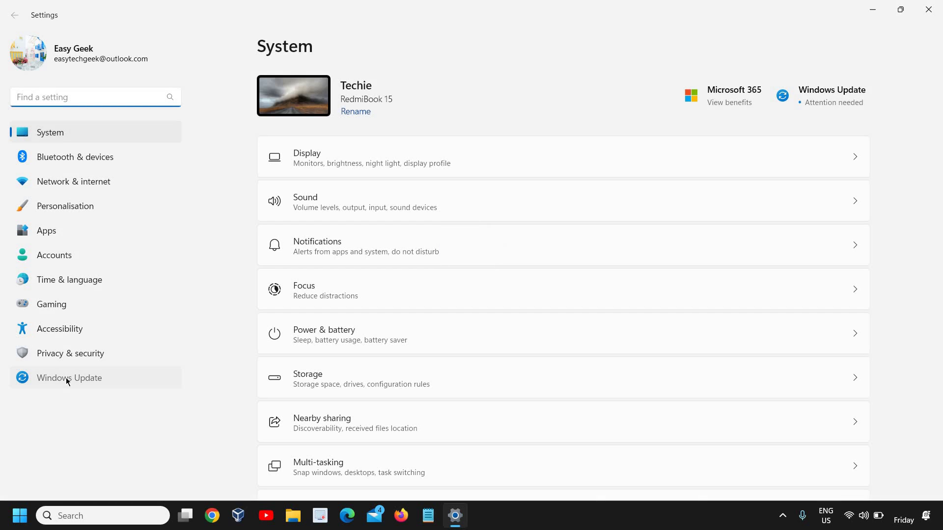
click(67, 378)
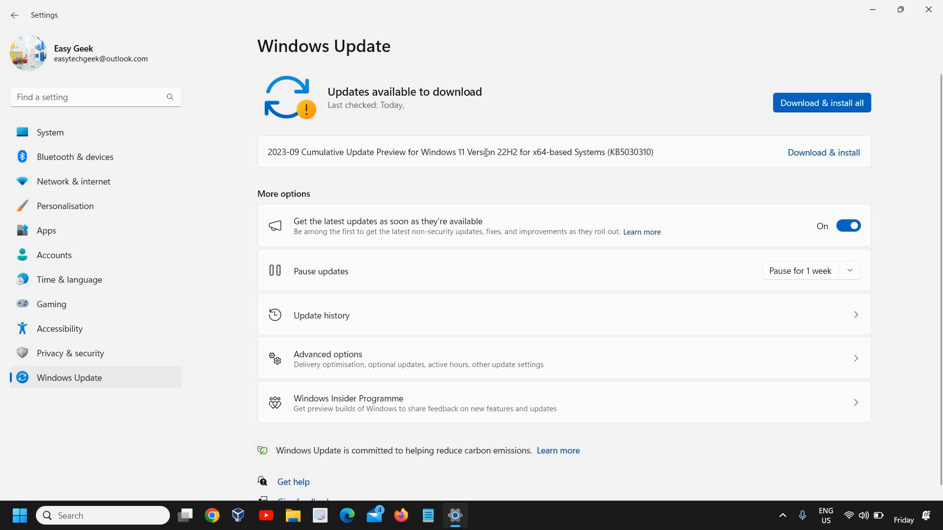
click(927, 10)
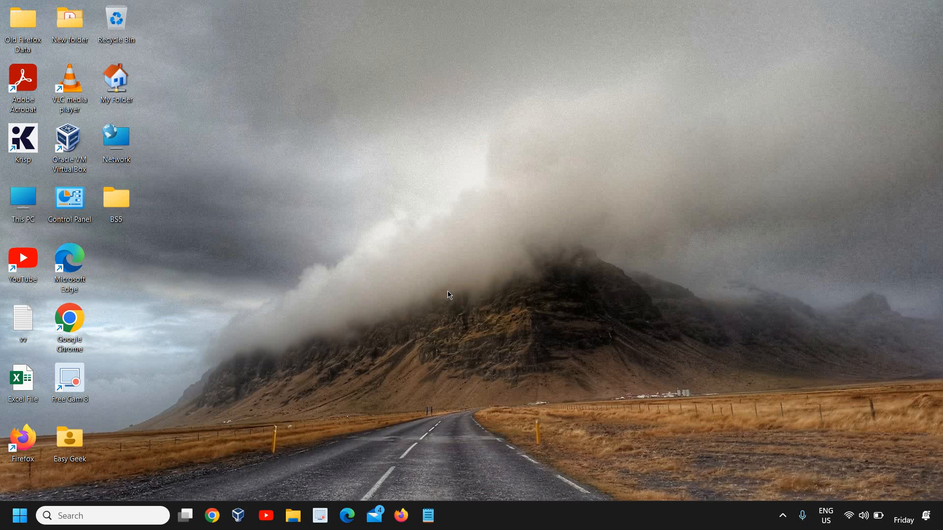